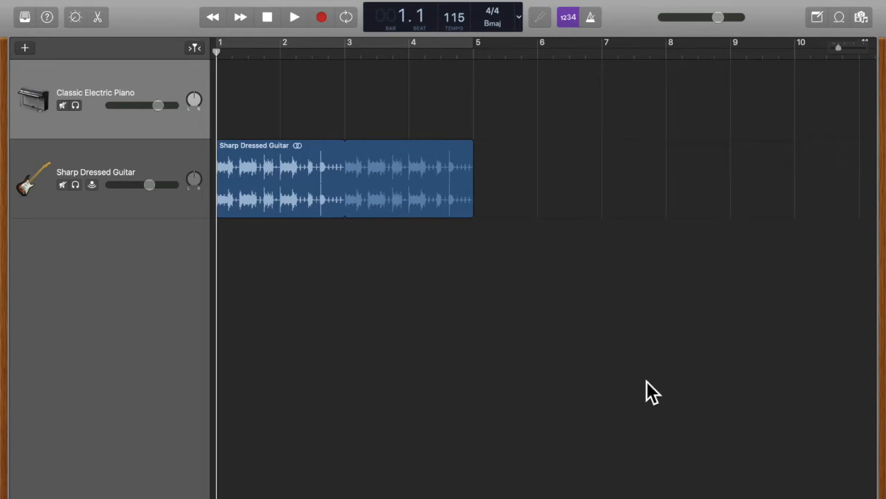
Select the Sharp Dressed Guitar track and adjust its volume, ending slightly louder than it started.
left_click(132, 156)
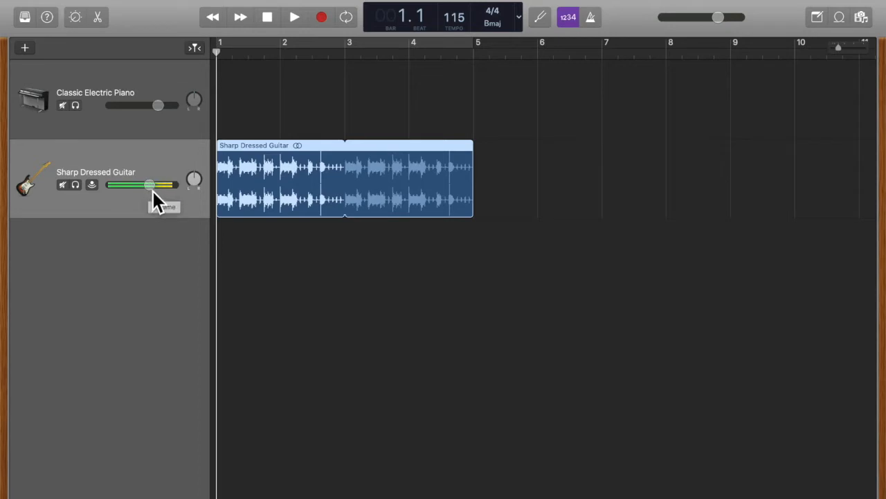
left_click_drag(151, 187, 129, 188)
left_click(129, 186)
left_click_drag(129, 185, 194, 194)
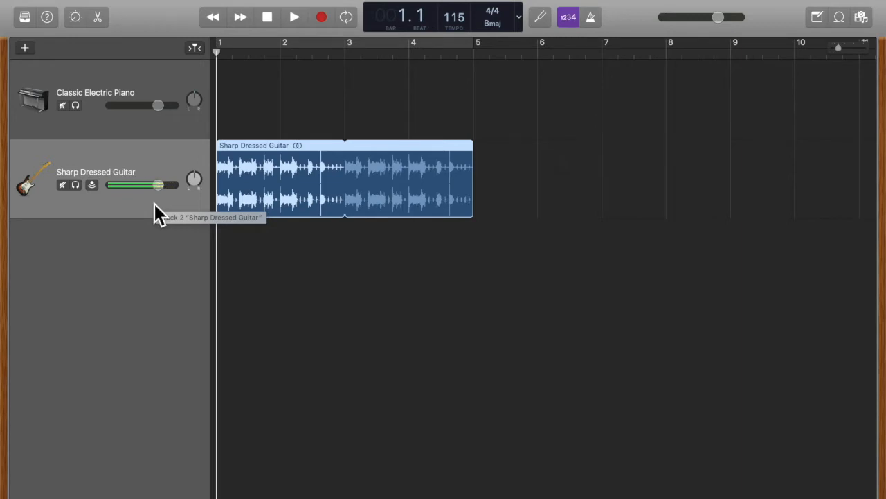
Show track automation and add a Volume automation point at bar 2 on the Sharp Dressed Guitar track.
key("a")
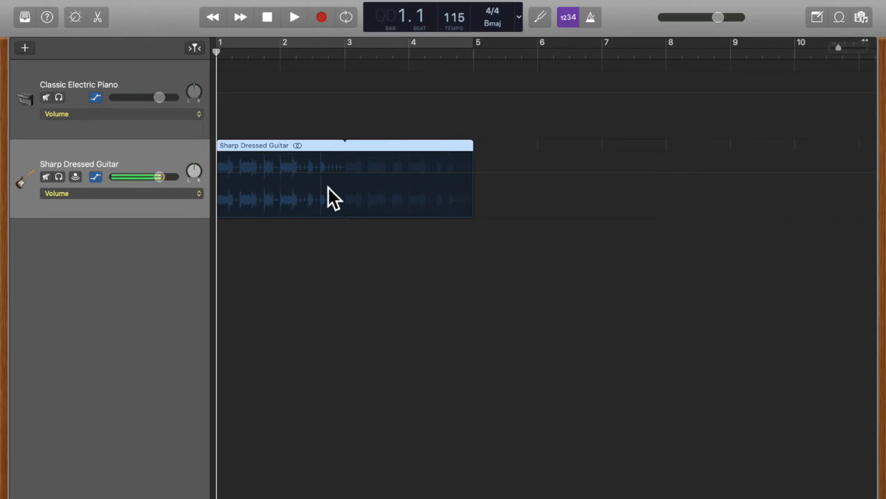
key("a")
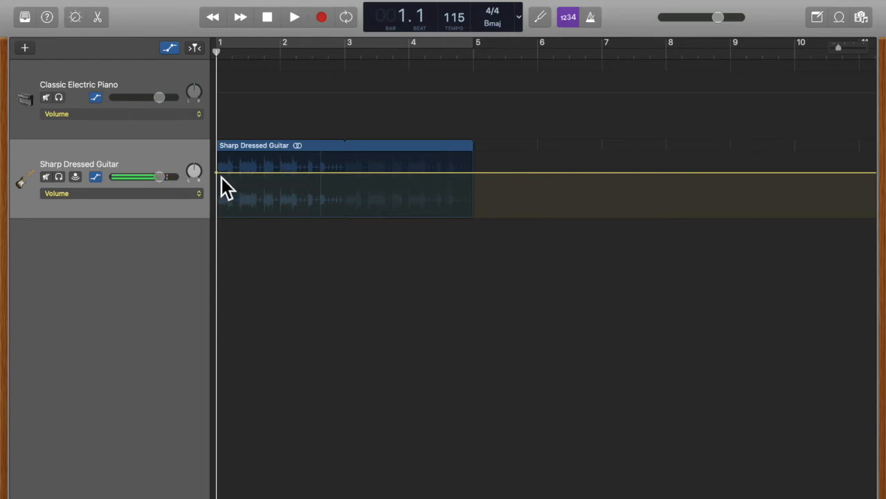
left_click(284, 177)
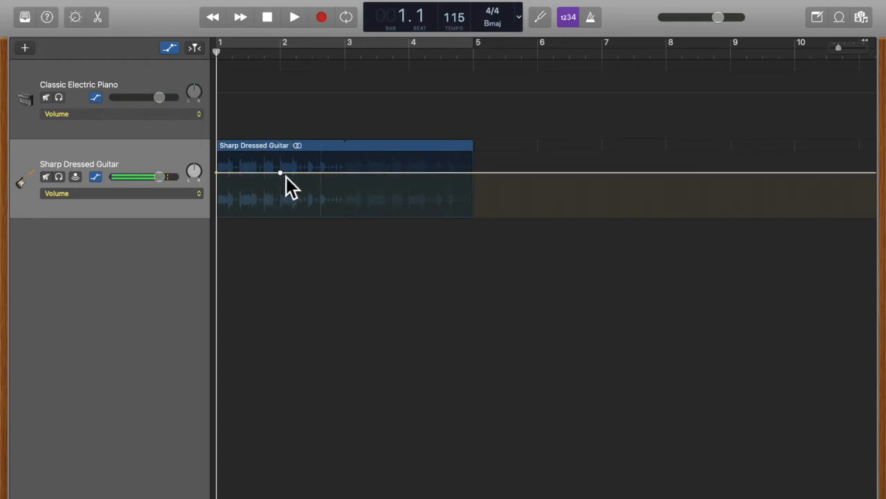
Add a second guitar volume point just after bar 2, lower it to create a volume drop, and play the result.
left_click(294, 177)
left_click(295, 176)
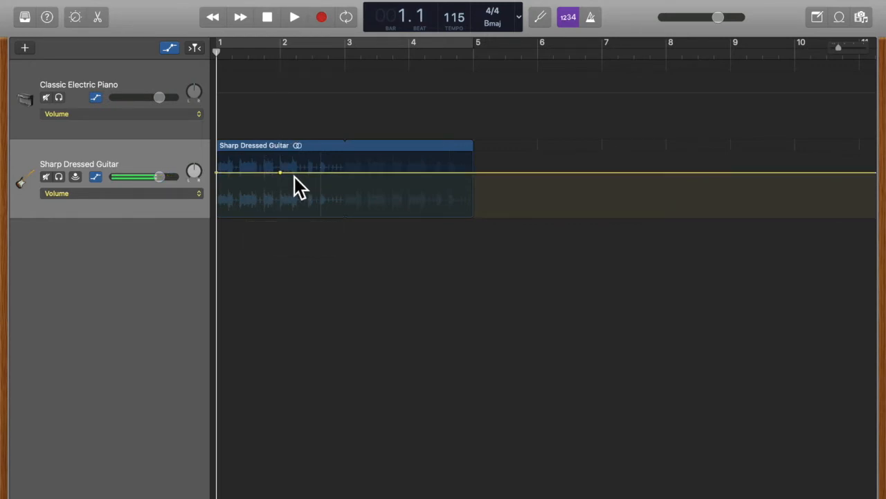
left_click(294, 177)
left_click(294, 177)
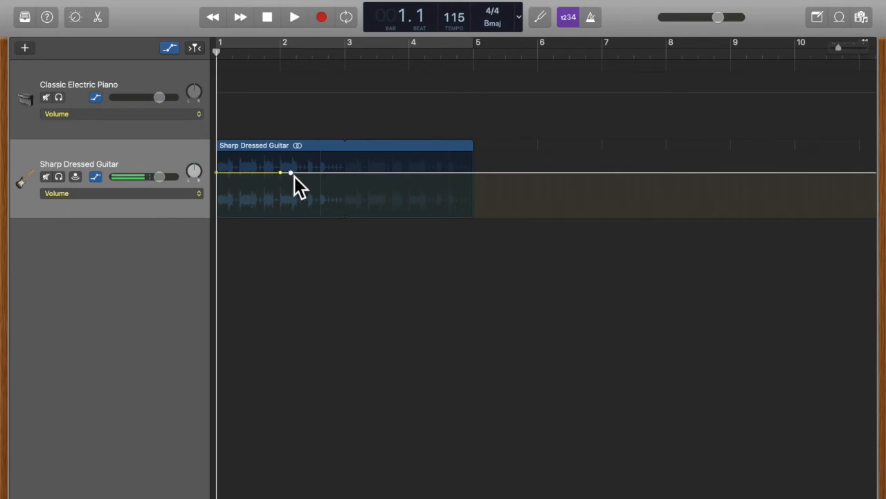
left_click_drag(293, 176, 291, 192)
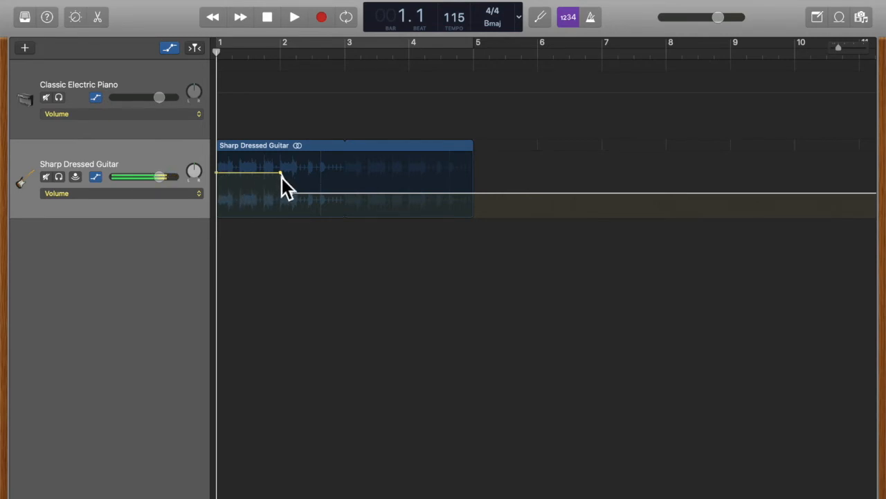
left_click(291, 193)
left_click(298, 25)
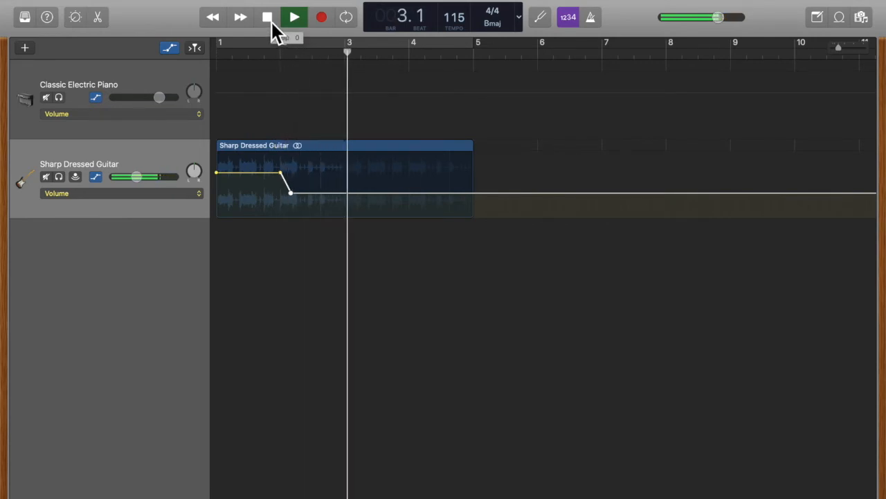
left_click(270, 21)
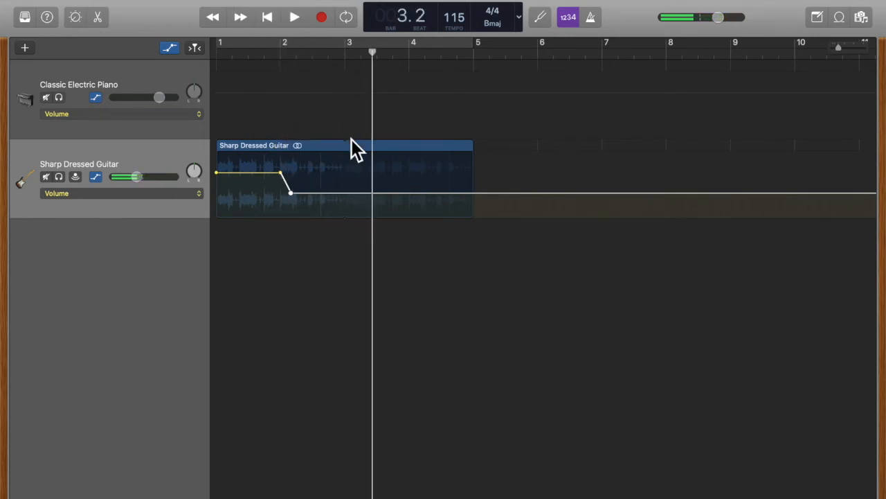
Add guitar volume points at bar 4 and just after it, raise the second to the starting level, and play the transition.
left_click(412, 198)
left_click(421, 197)
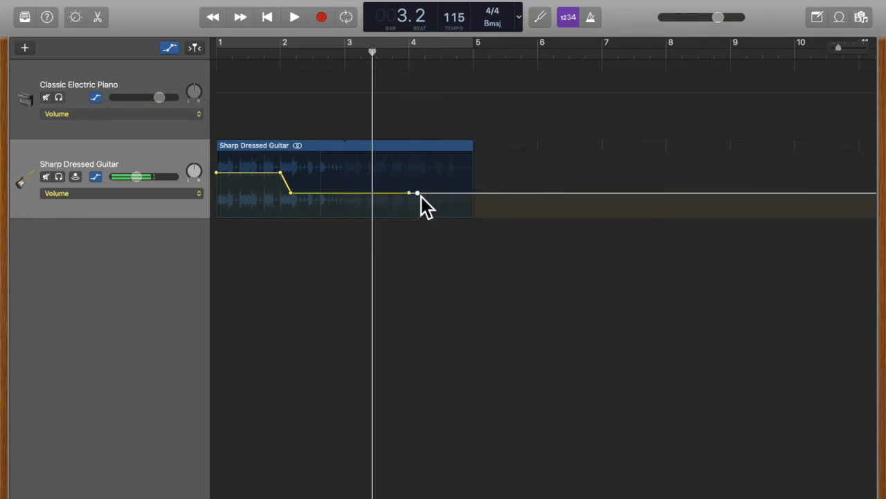
left_click_drag(421, 197, 428, 180)
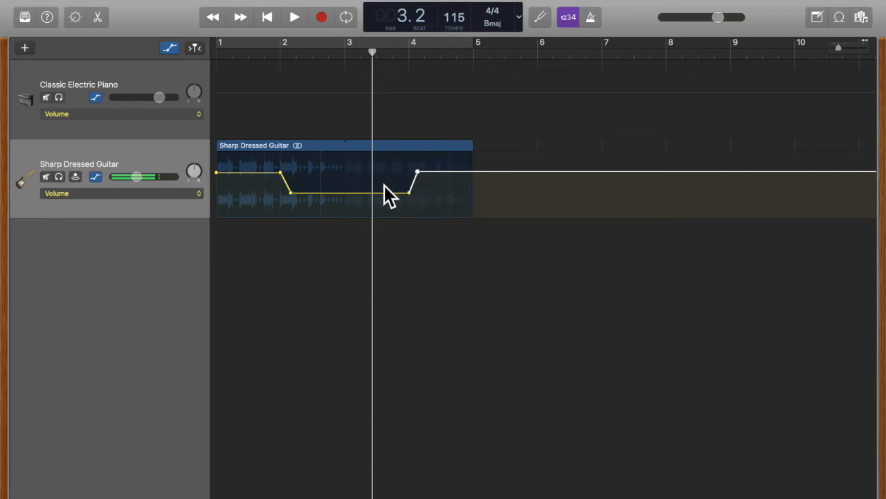
key("space")
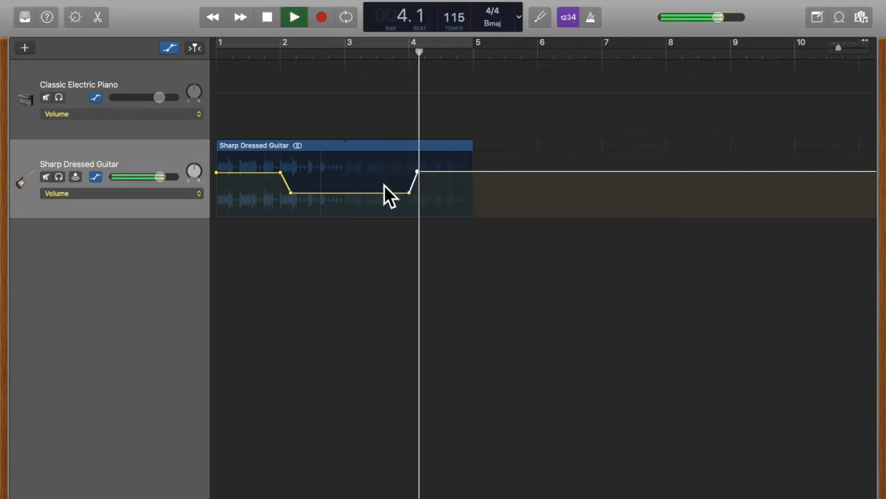
key("space")
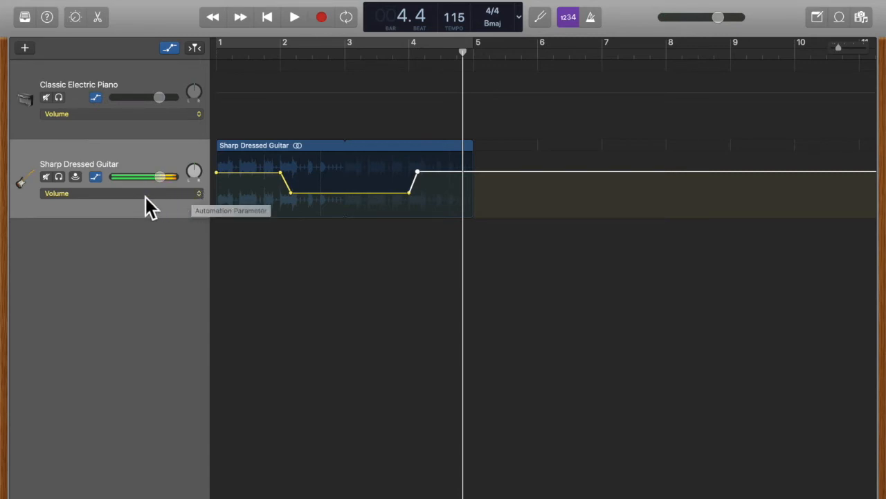
Switch the guitar track's automation to Pan and add seven roughly evenly spaced points across the region after the starting point.
left_click(94, 196)
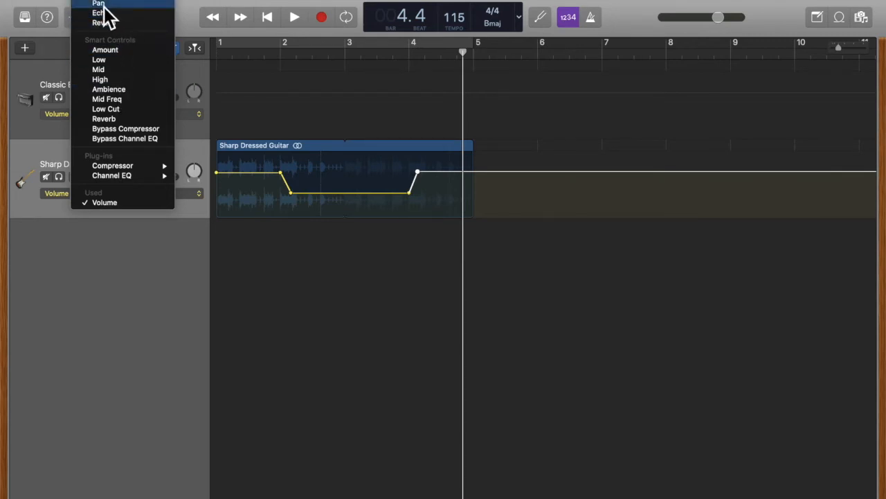
left_click(104, 5)
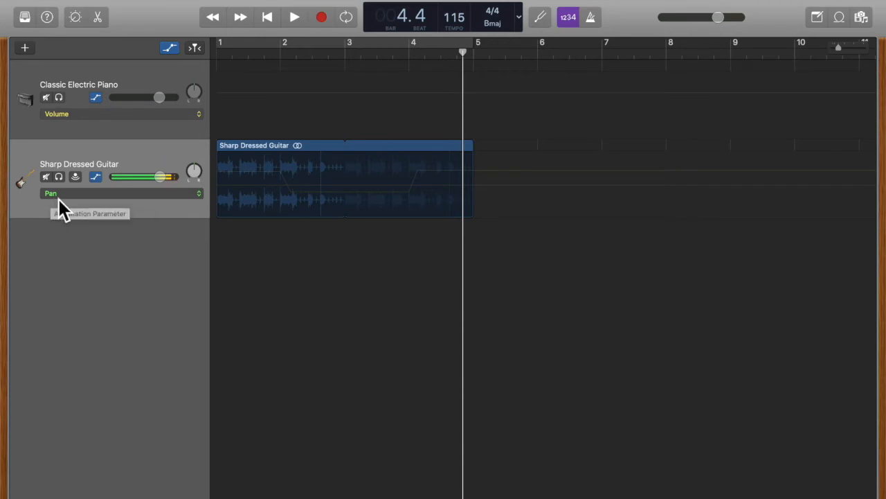
left_click(258, 183)
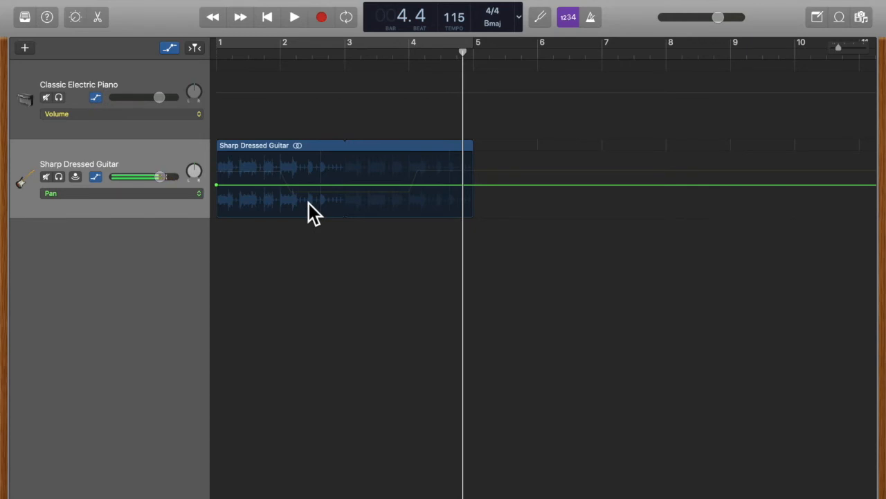
left_click(257, 189)
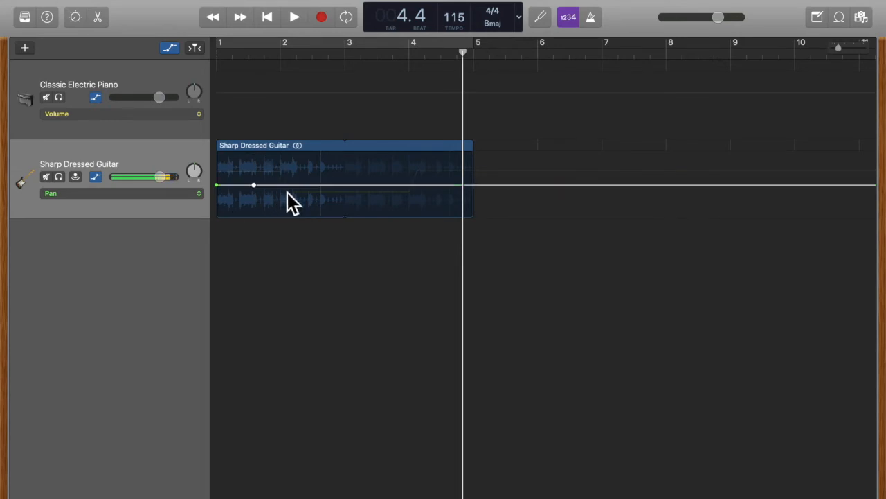
left_click(290, 189)
left_click(291, 189)
left_click(323, 189)
left_click(358, 189)
left_click(391, 188)
left_click(422, 189)
left_click(451, 187)
Move the first six added pan points alternately to opposite extremes in a zigzag, leaving the last point centred.
left_click_drag(257, 189, 252, 143)
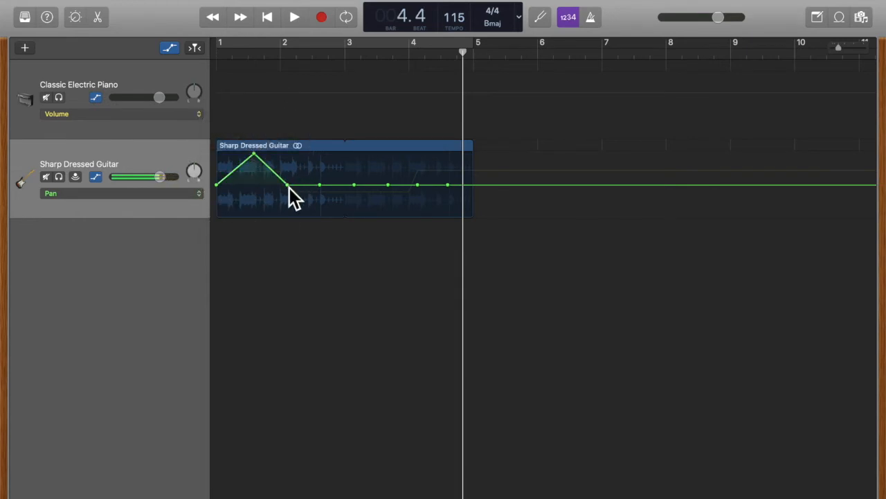
left_click_drag(290, 187, 289, 218)
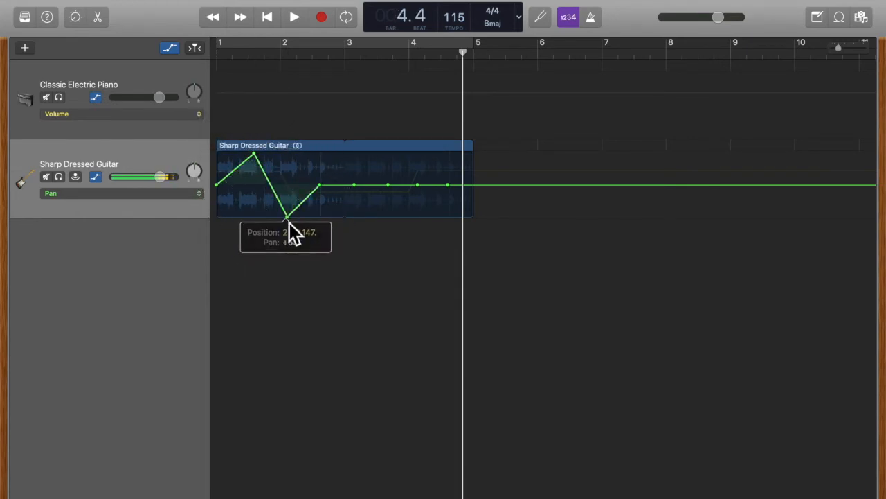
left_click_drag(324, 188, 320, 154)
left_click_drag(358, 188, 361, 230)
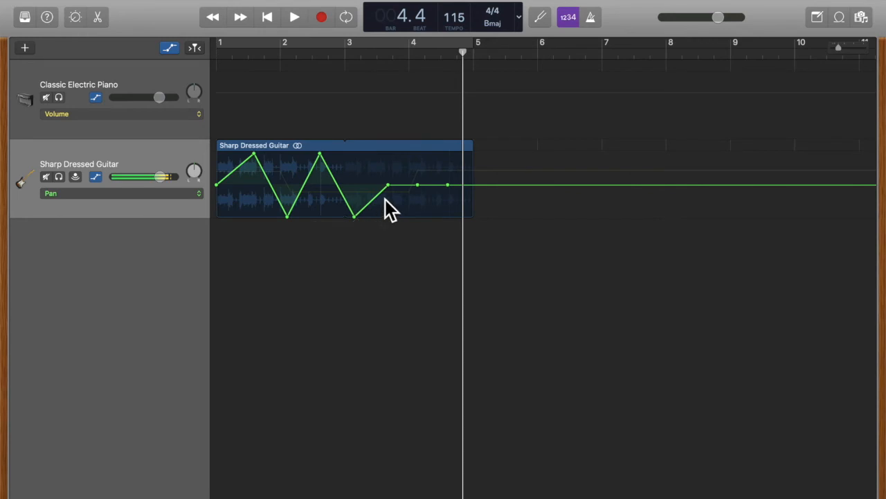
left_click_drag(388, 185, 388, 152)
left_click_drag(419, 187, 420, 222)
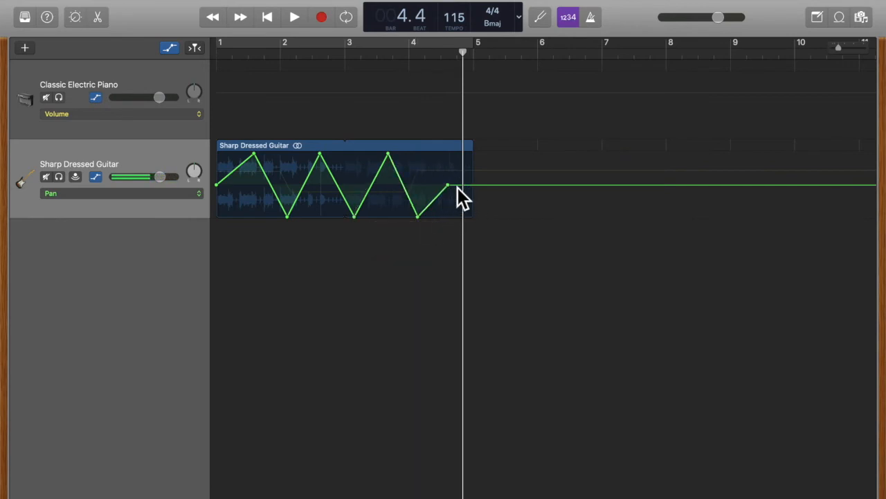
Check the pan knob at several playhead positions and play the guitar region from the start to hear the pan automation.
left_click(265, 65)
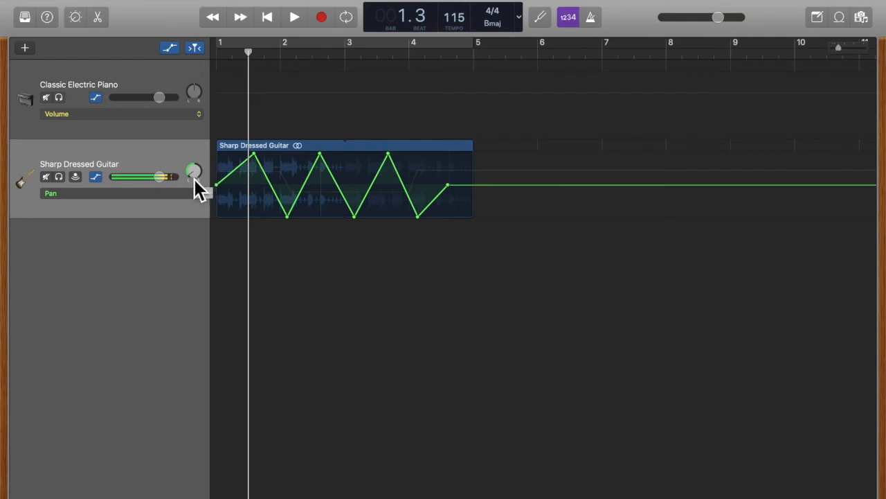
left_click_drag(252, 64, 289, 63)
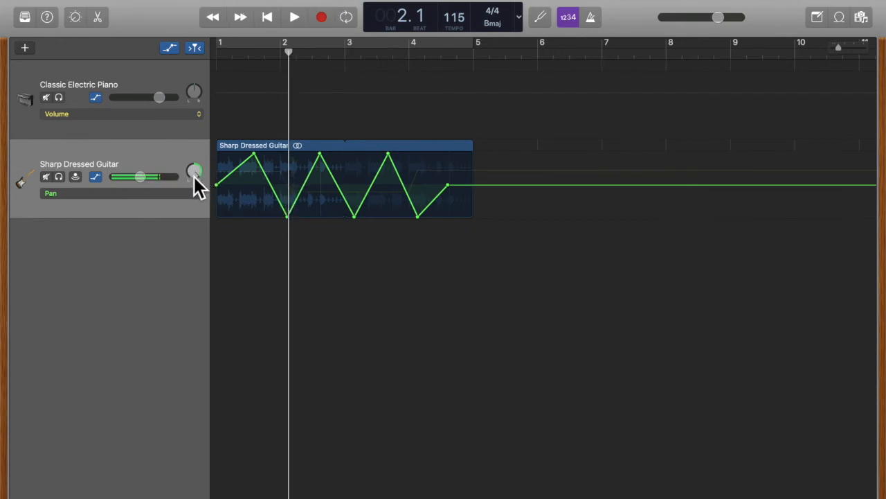
left_click(234, 65)
left_click_drag(220, 57, 216, 57)
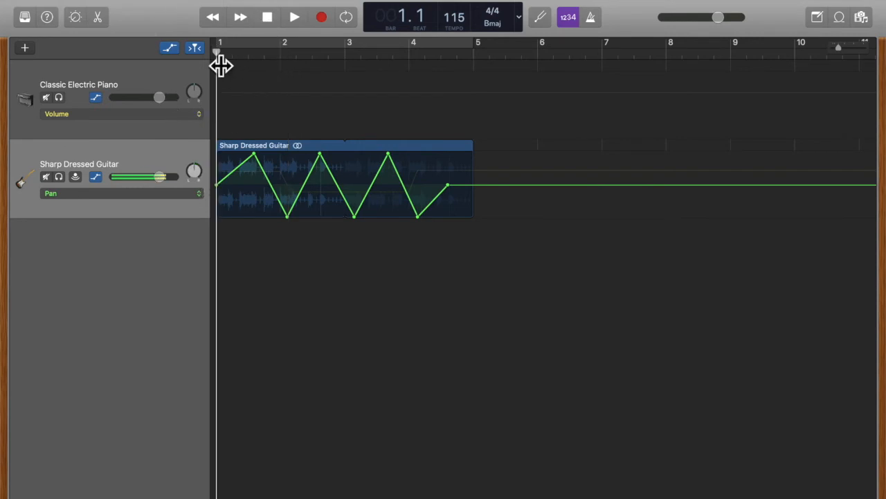
left_click(296, 19)
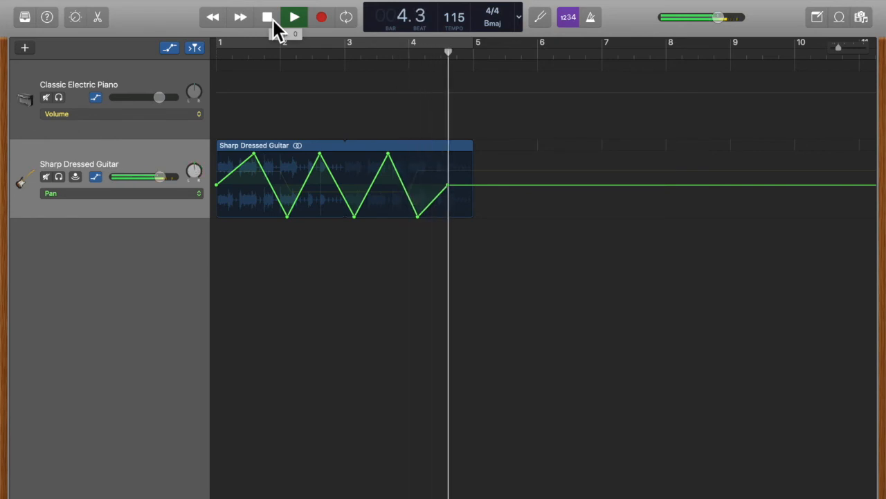
left_click(268, 18)
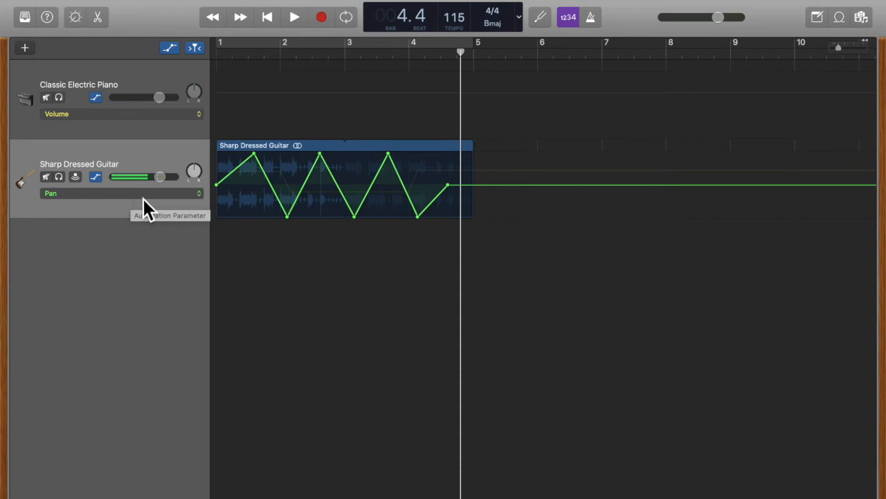
Hide the automation lanes and play the guitar region from bar 1 with cycling turned on for bars 1 to 5.
left_click(234, 58)
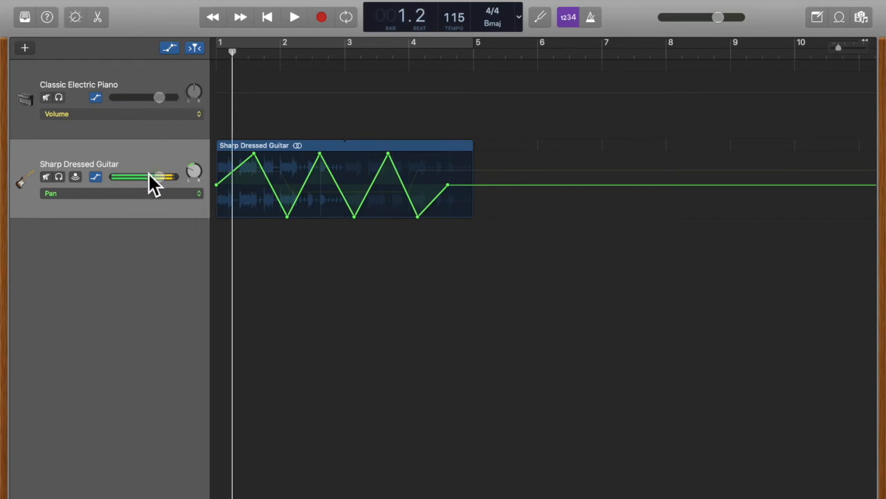
key("a")
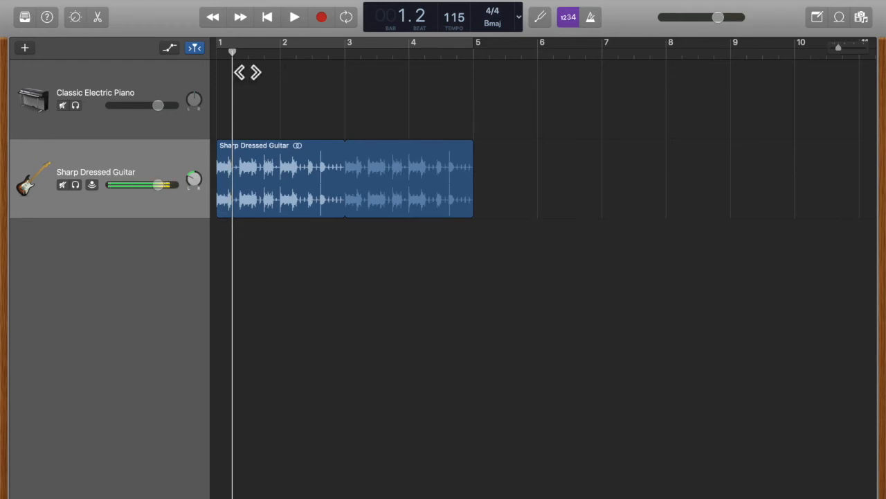
left_click_drag(232, 66, 218, 63)
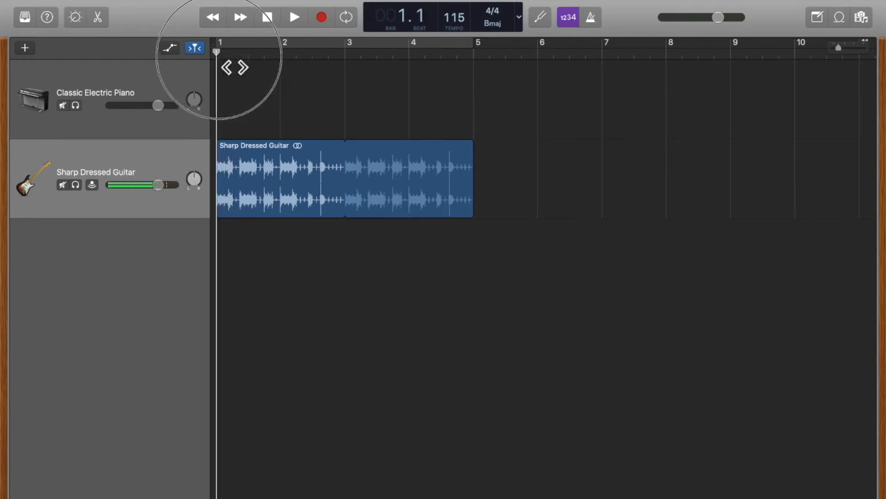
left_click(350, 24)
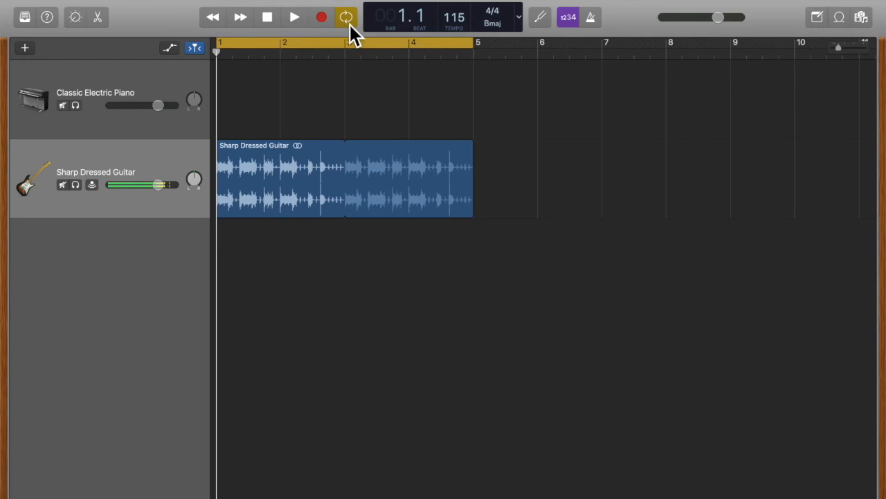
left_click(295, 17)
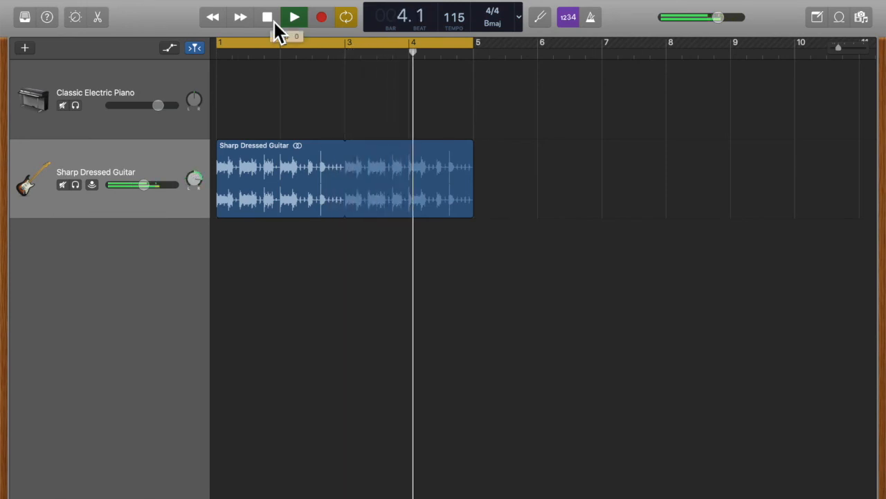
left_click(274, 22)
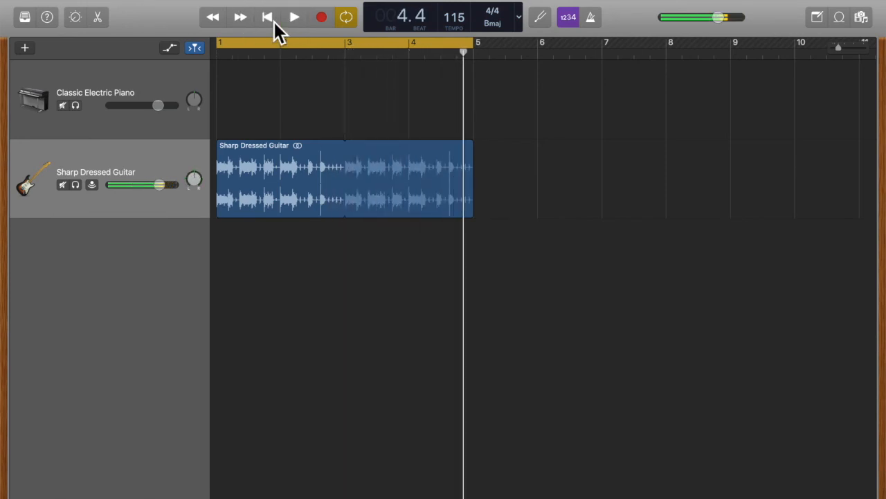
Open the sound library and apply the Classic Drive distorted guitar sound from Electric Guitar and Bass to the guitar track.
left_click(25, 17)
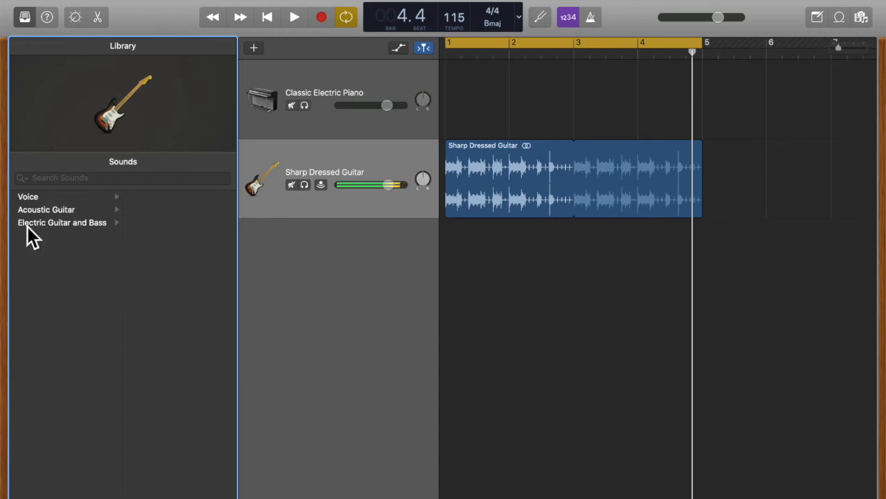
left_click(65, 226)
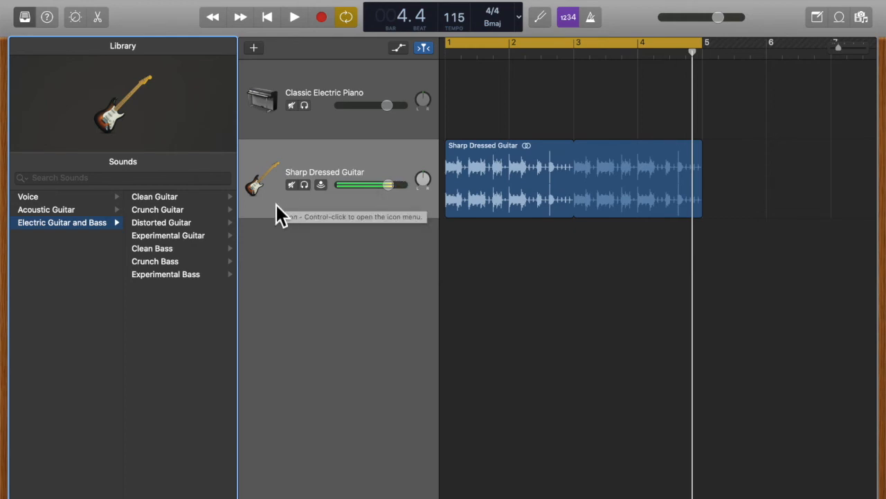
left_click(154, 227)
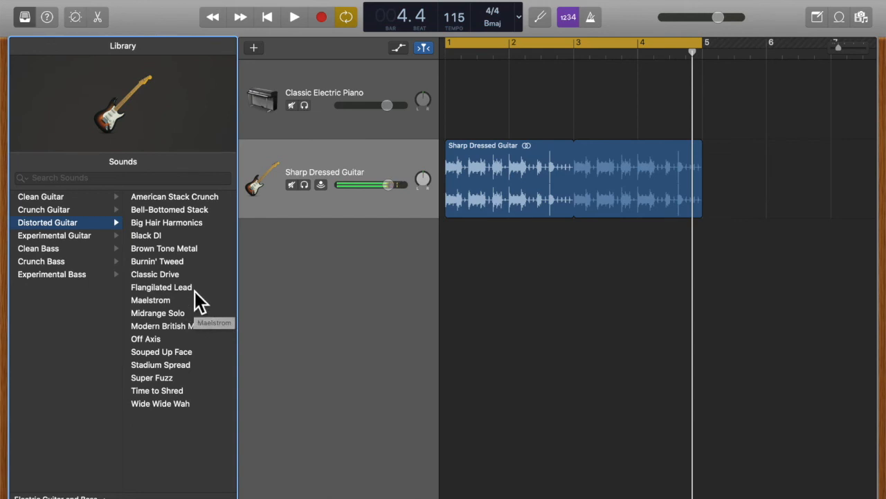
left_click(172, 277)
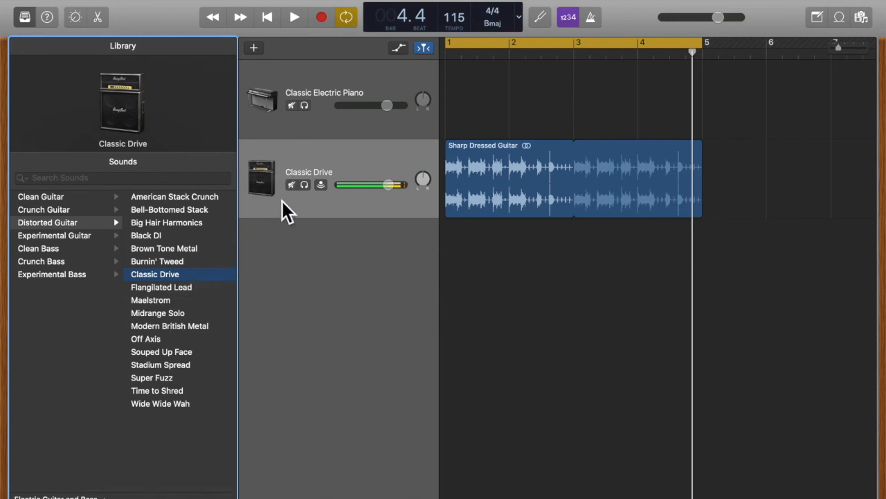
Play the guitar region from the start of bar 1 to hear the Classic Drive sound, and stop playback near bar 3.
left_click(475, 60)
left_click(297, 17)
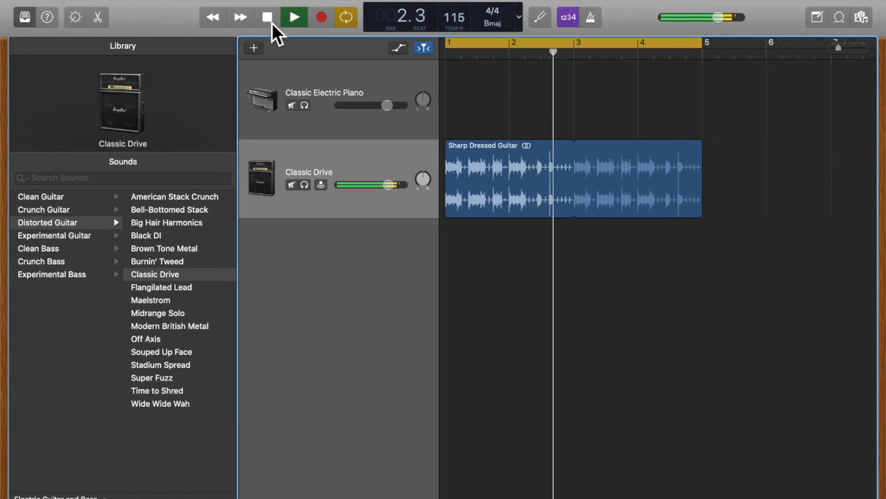
left_click(273, 24)
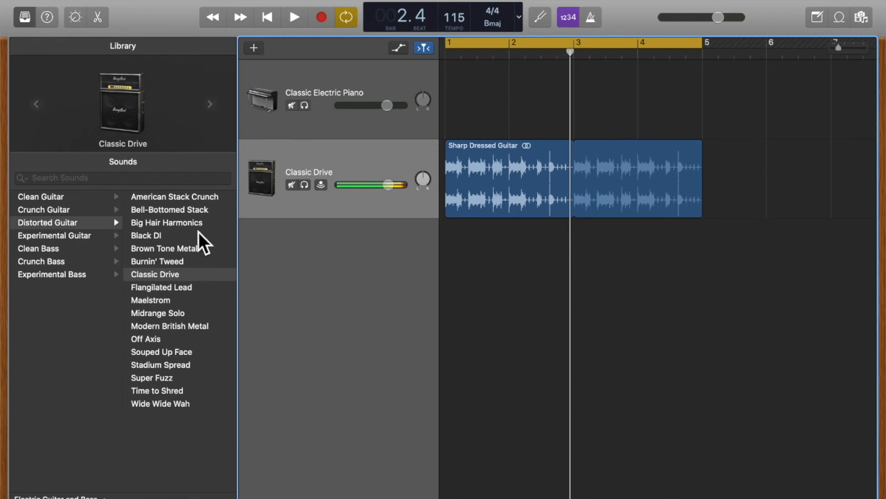
Try the Maelstrom, Modern British Metal, Stadium Spread, Big Hair Harmonics and Bell-Bottomed Stack sounds on the guitar track.
left_click(161, 302)
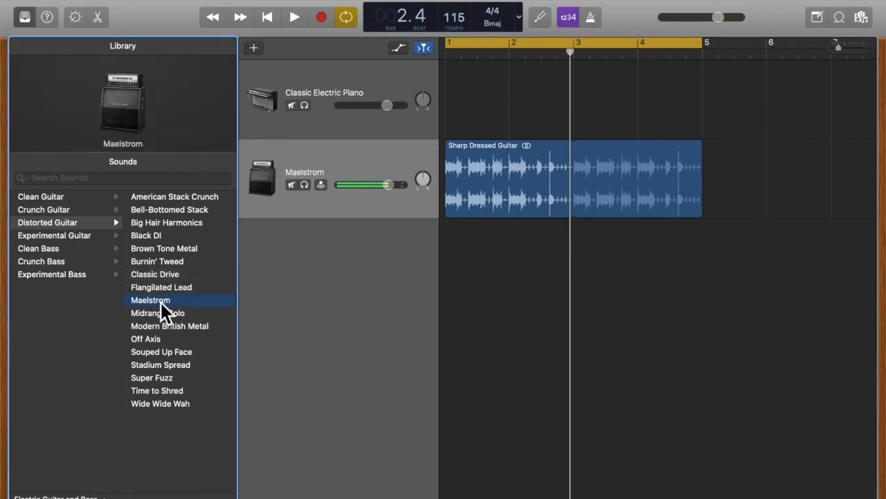
left_click(160, 326)
left_click(160, 363)
left_click(176, 229)
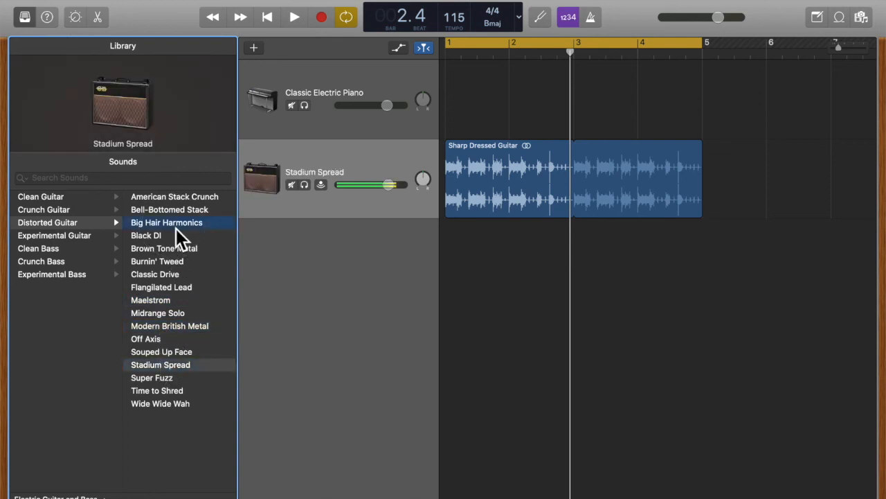
left_click(184, 211)
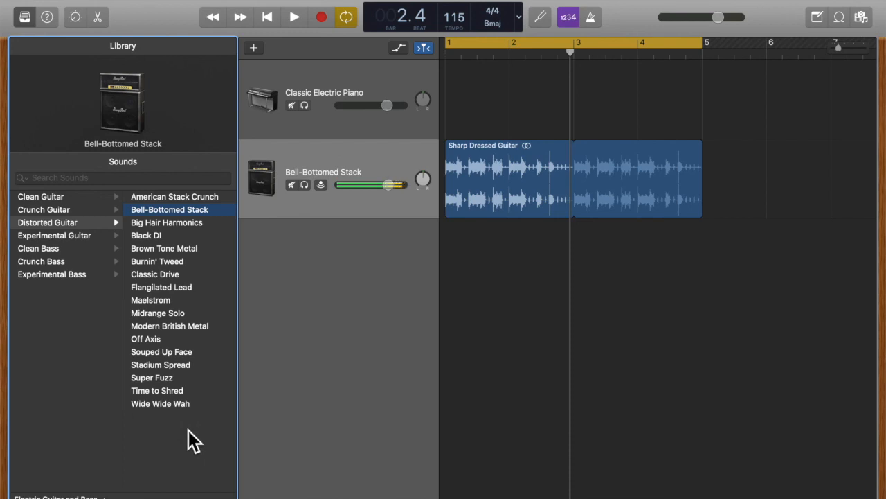
Undo the guitar track's sound changes one by one back to the original Sharp Dressed Guitar sound.
left_click(144, 2)
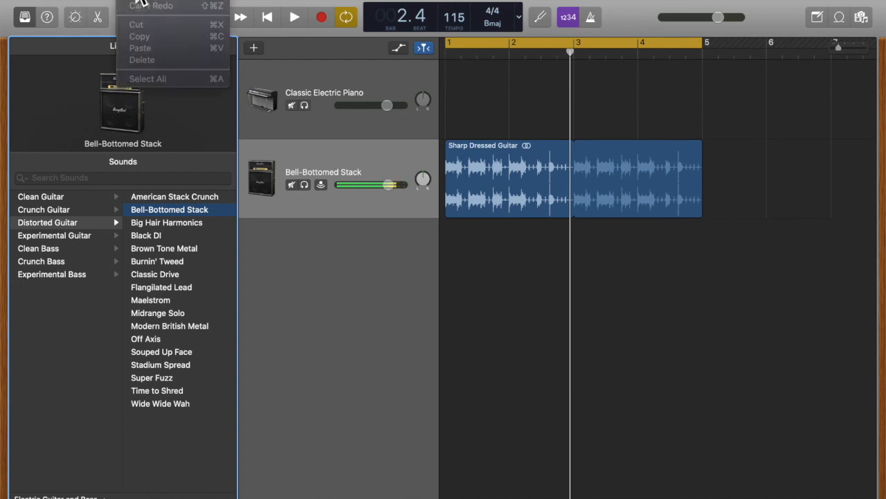
left_click(183, 3)
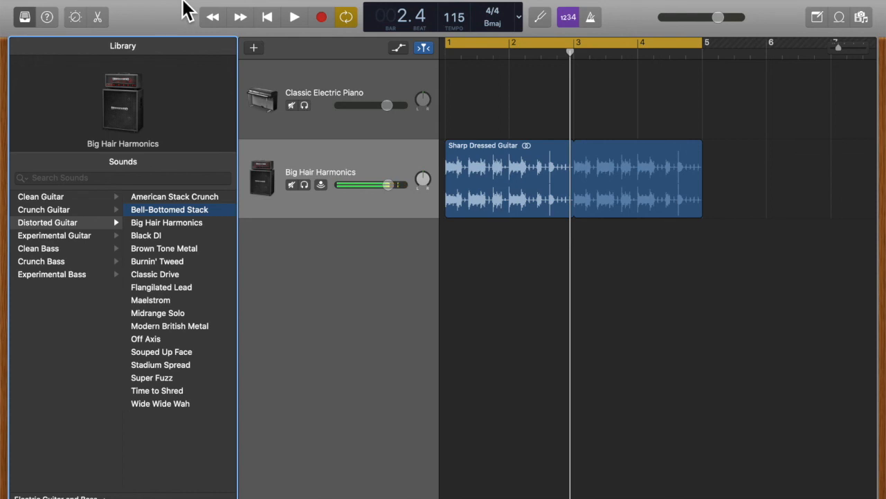
key("super+z")
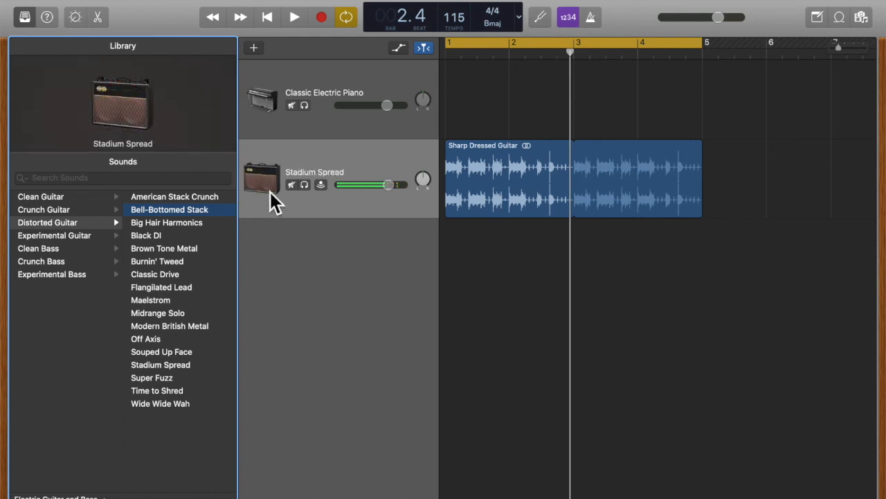
key("super+z")
key("super+z")
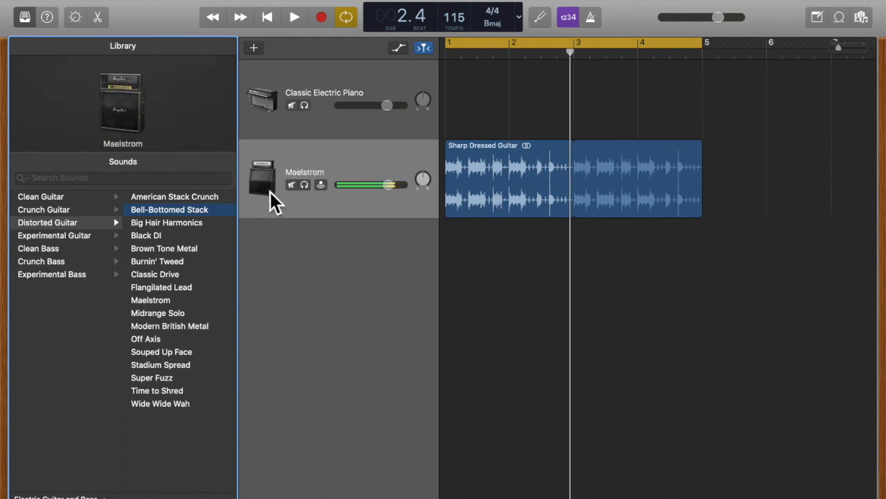
key("super+z")
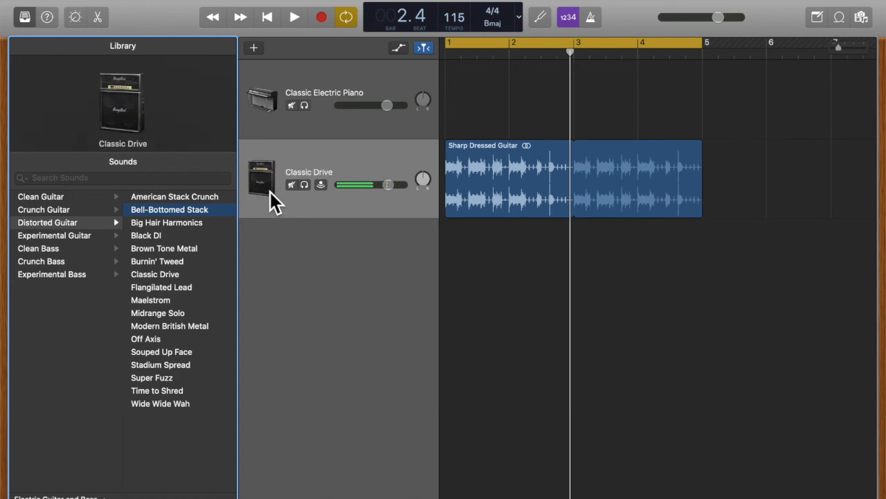
key("super+z")
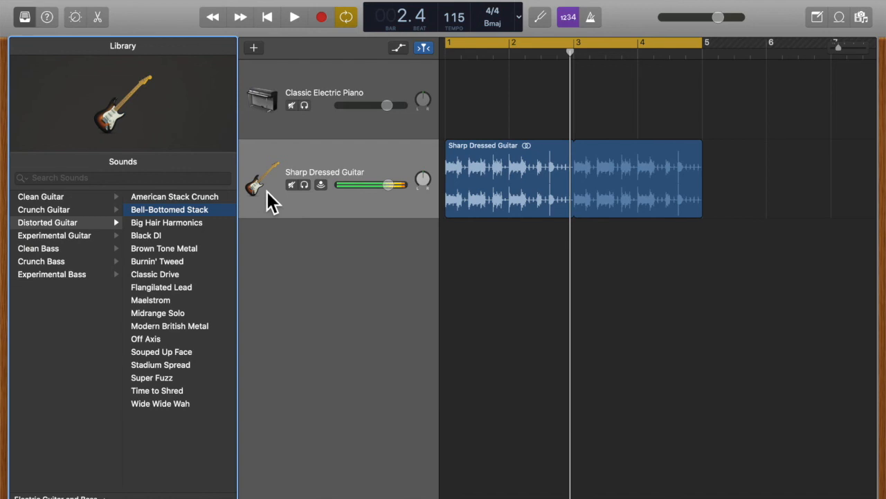
left_click(267, 192)
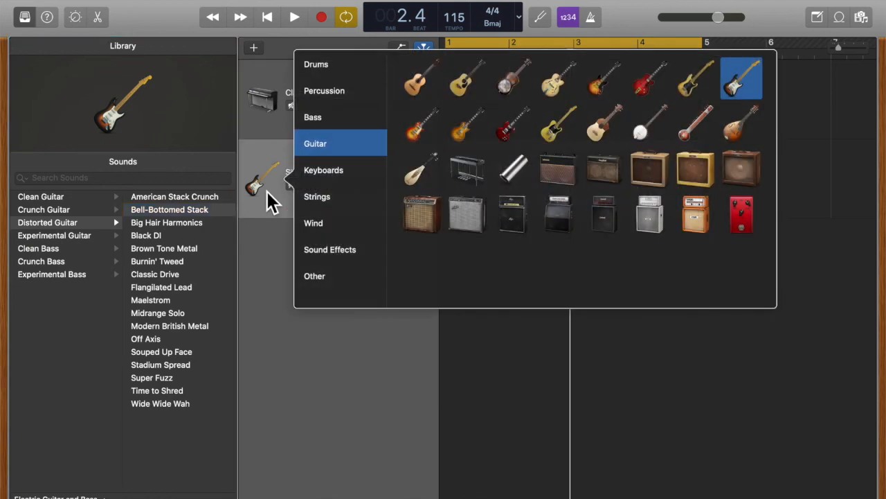
left_click(267, 194)
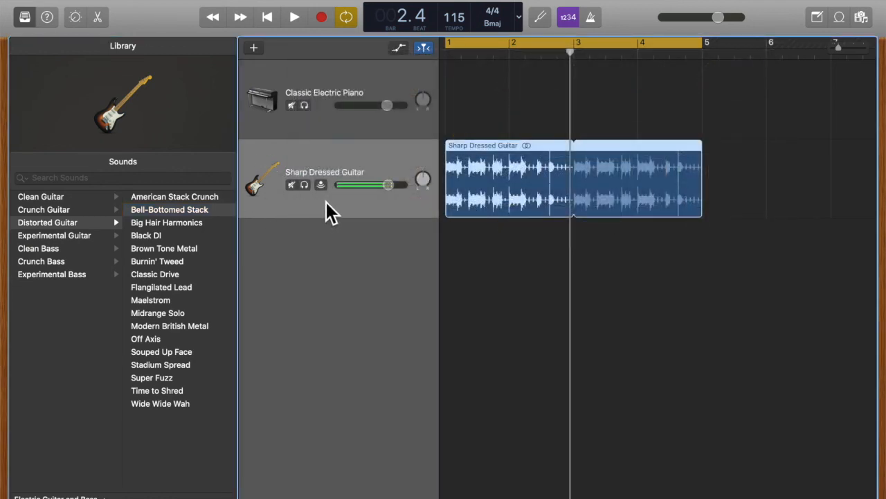
right_click(326, 204)
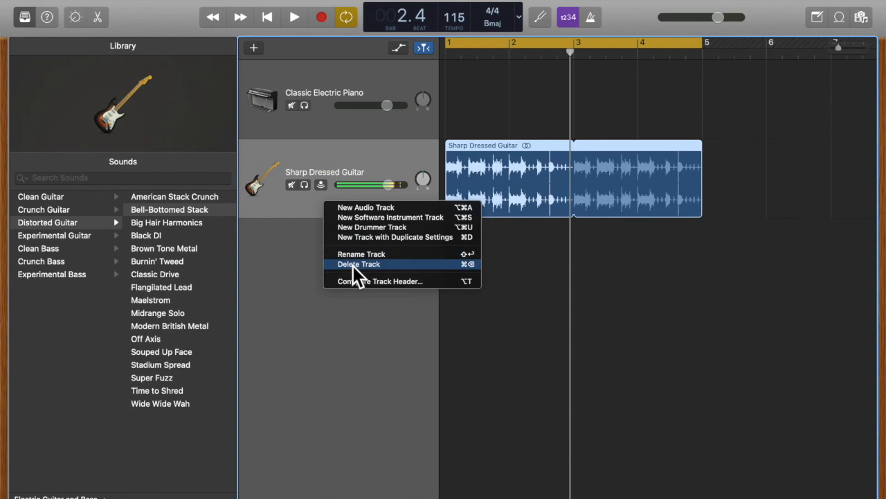
left_click(274, 269)
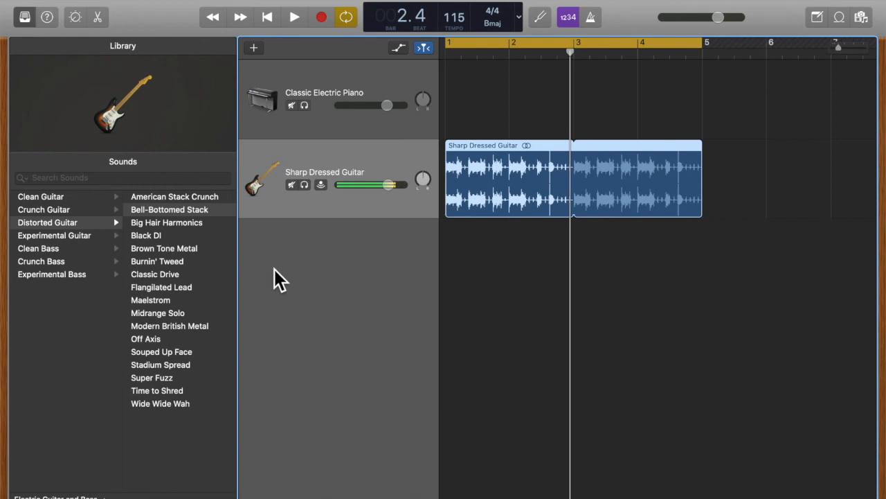
Hide the sound library.
left_click(28, 23)
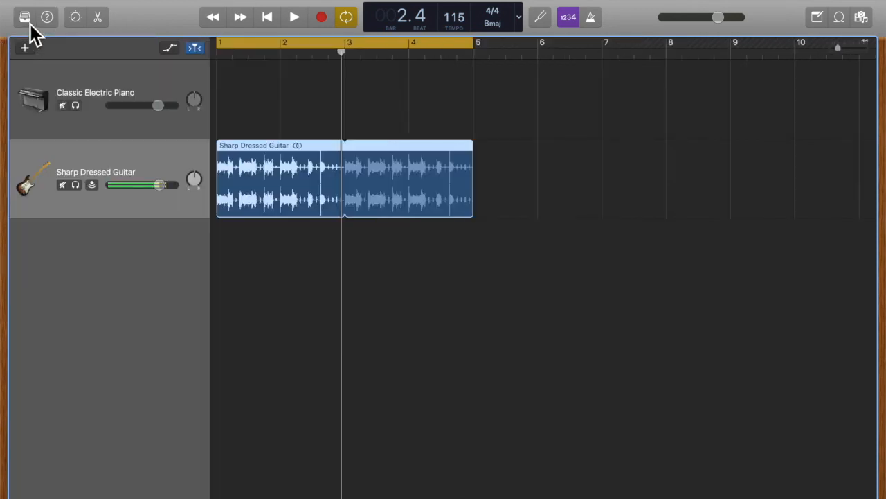